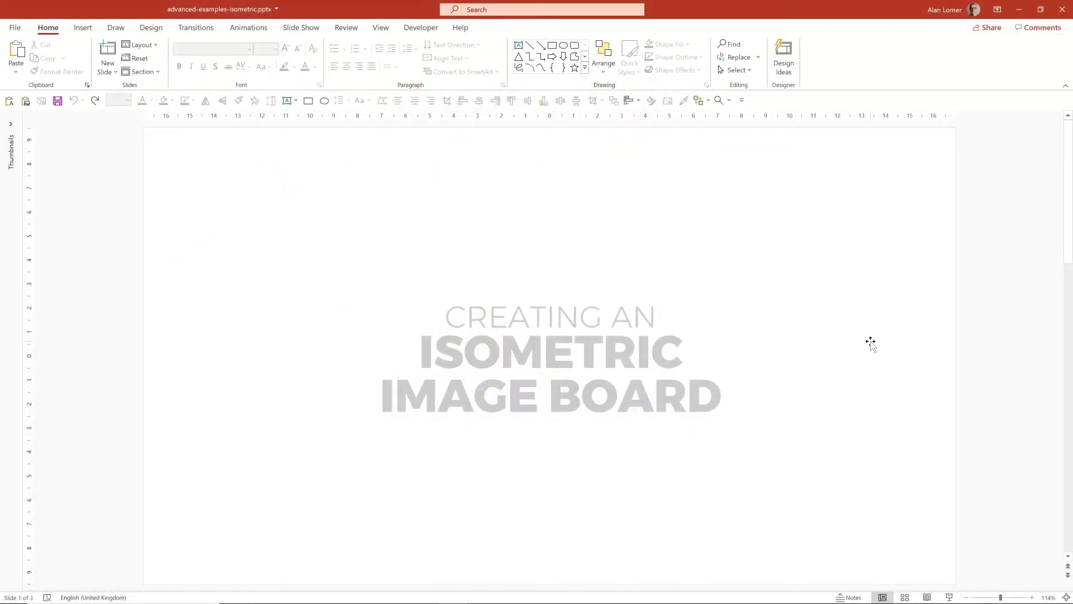
Move past the title slide and the finished example to the flat photo collage on slide 3.
{"action": "scroll", "coordinate": [870, 342], "scroll_direction": "down", "scroll_amount": 1}
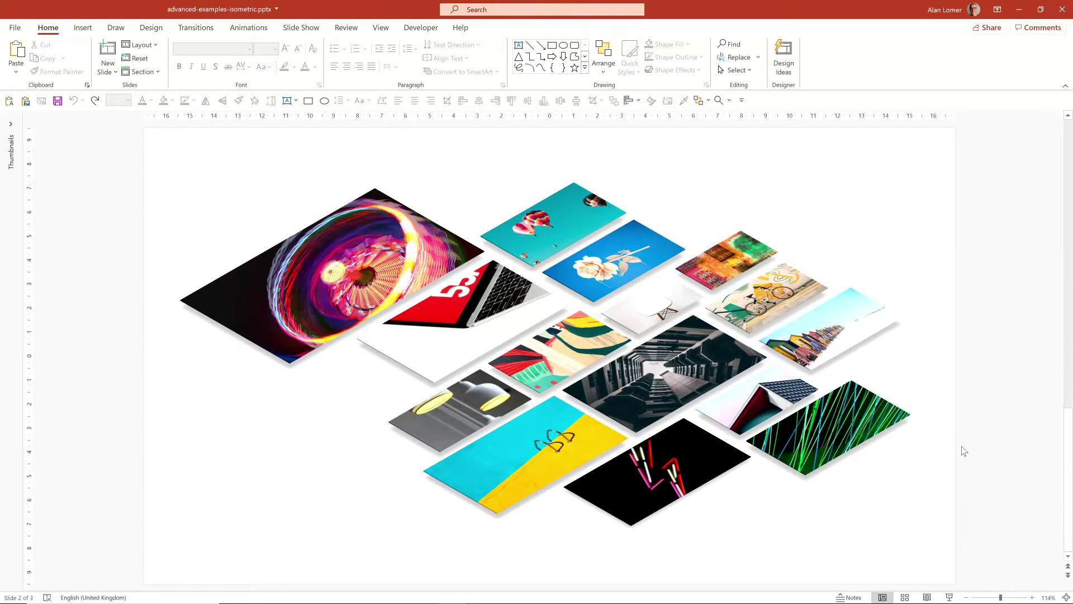
{"action": "key", "text": "Page_Down"}
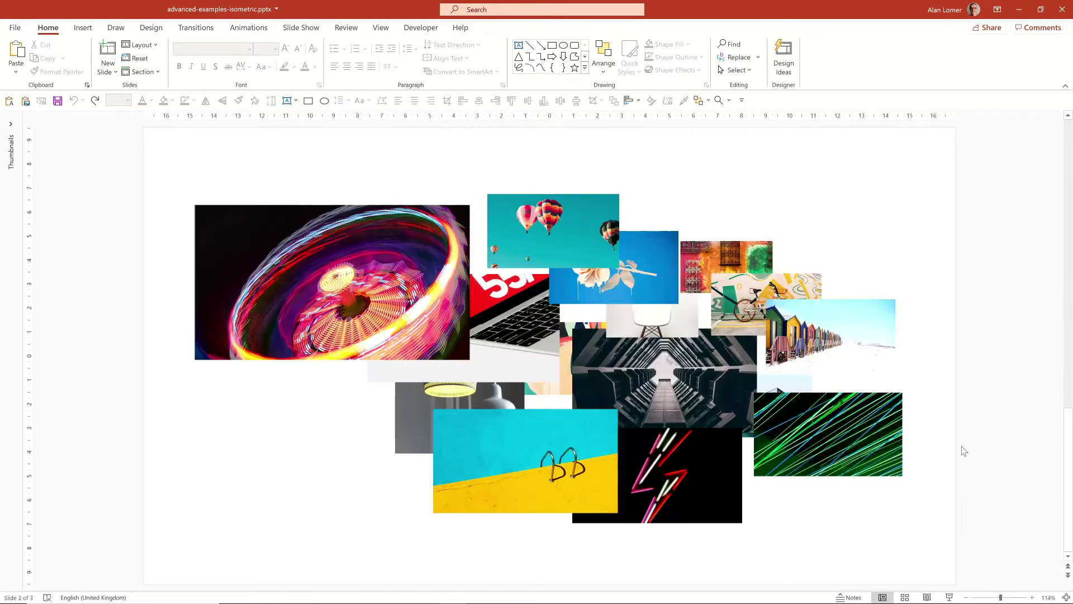
Tilt the swirling-lights photo with the Isometric: Top Up 3-D rotation (X 314.7°, Y 324.6°, Z 60.2°).
{"action": "left_click", "coordinate": [371, 235]}
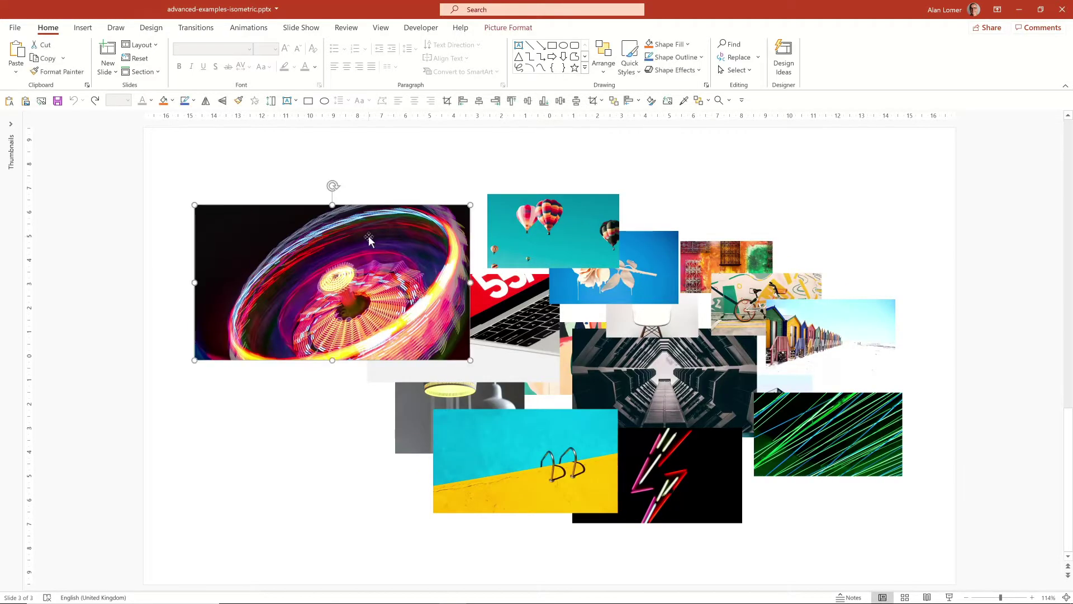
{"action": "right_click", "coordinate": [370, 236]}
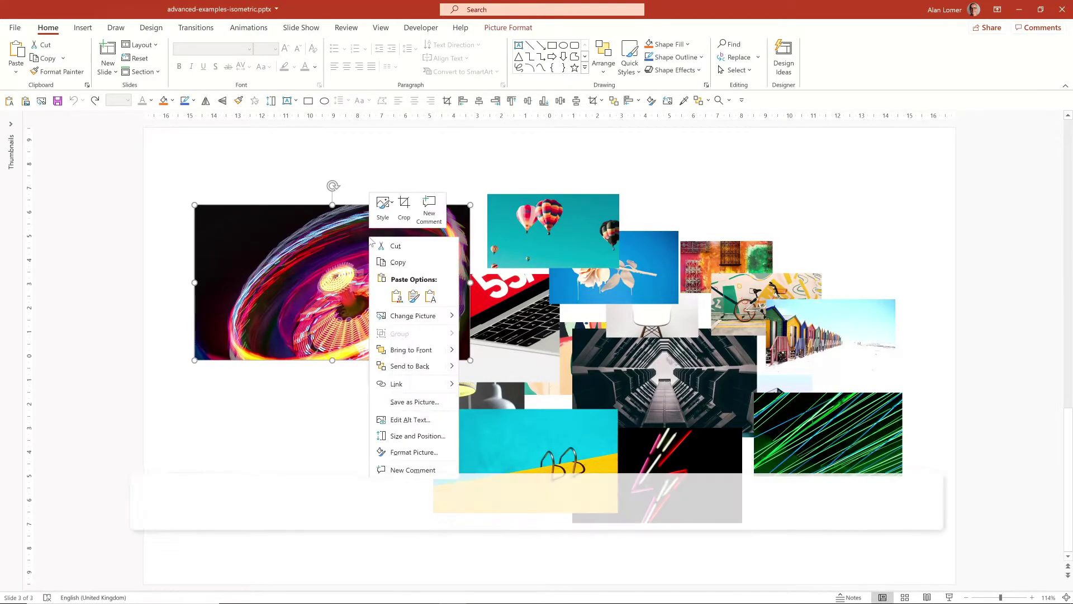
{"action": "left_click", "coordinate": [413, 451]}
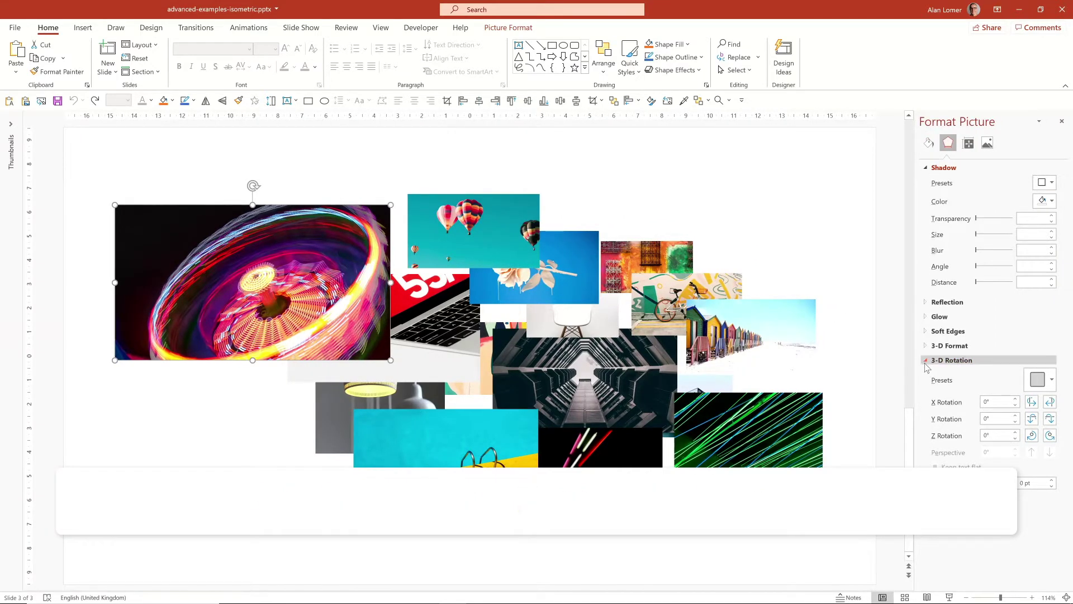
{"action": "left_click", "coordinate": [1044, 380]}
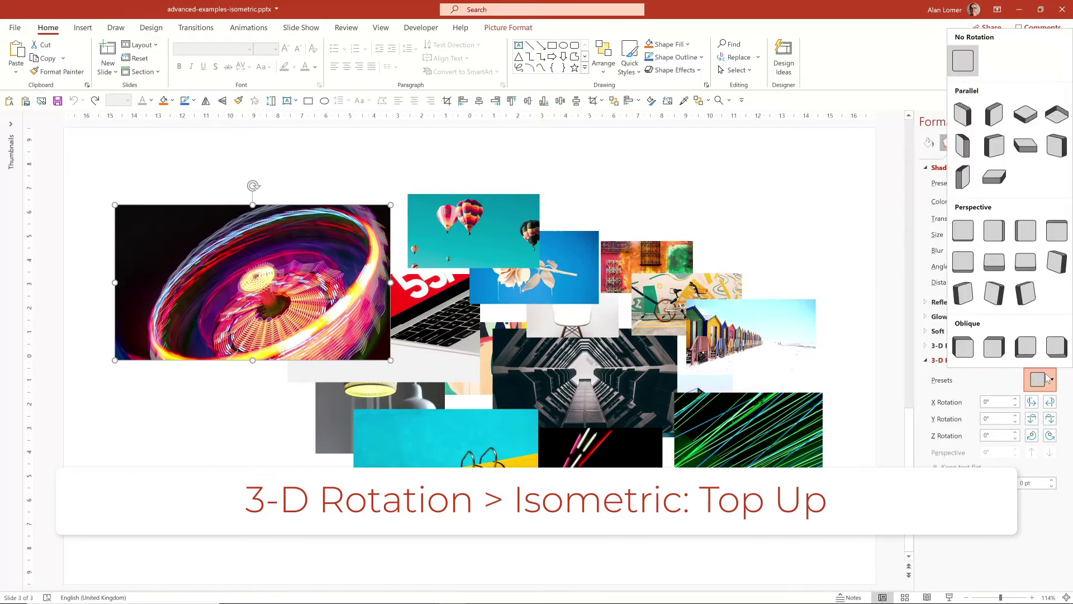
{"action": "left_click", "coordinate": [1027, 119]}
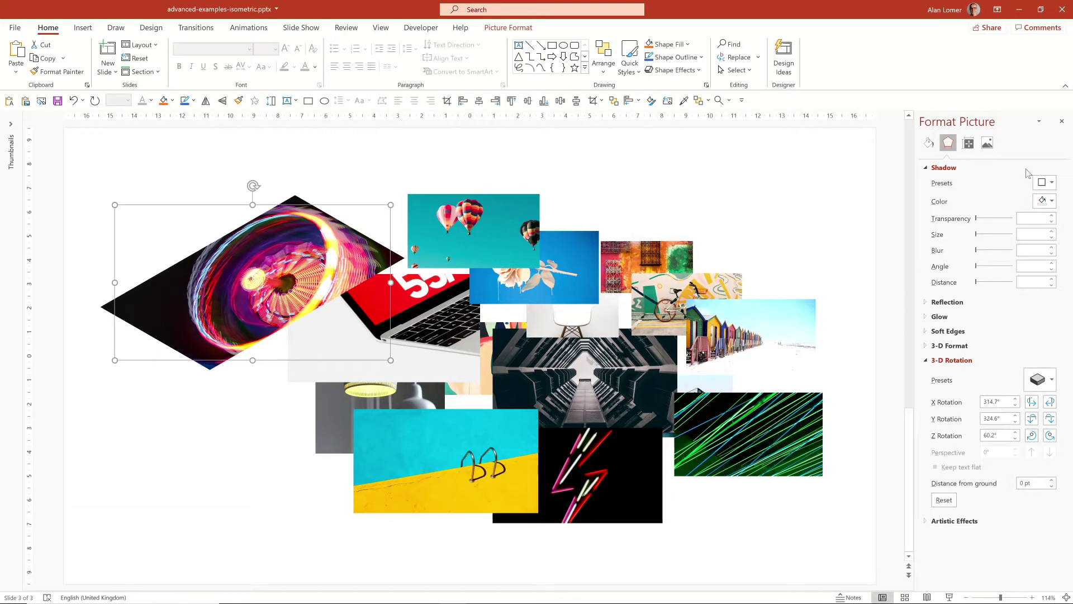
Give the swirling-lights photo an outer shadow with 75% transparency, 10 pt blur and 0 pt distance.
{"action": "left_click", "coordinate": [1045, 182]}
{"action": "left_click", "coordinate": [991, 274]}
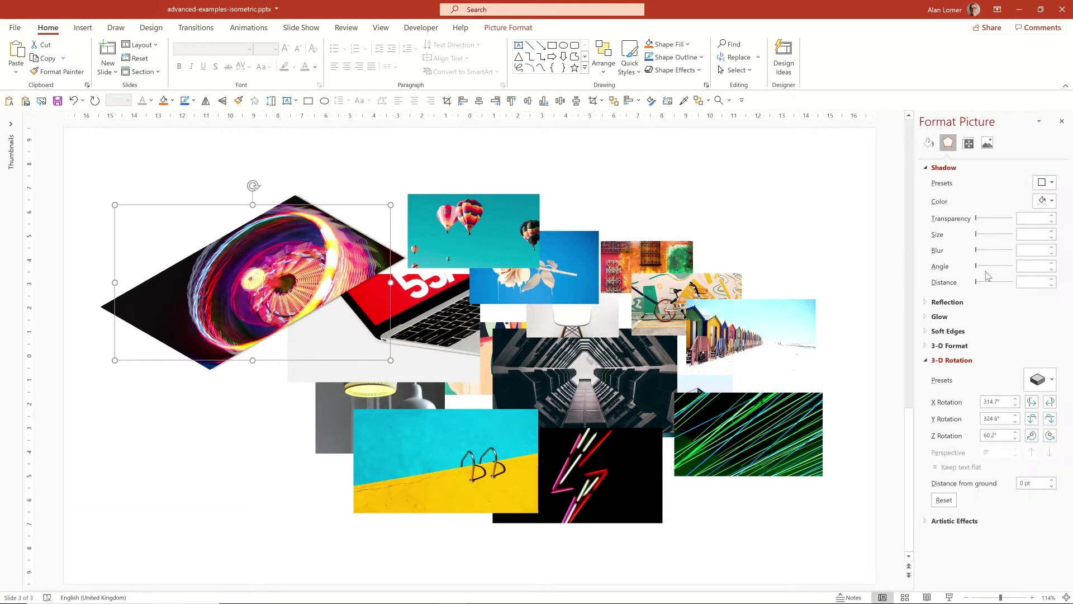
{"action": "left_click", "coordinate": [954, 224]}
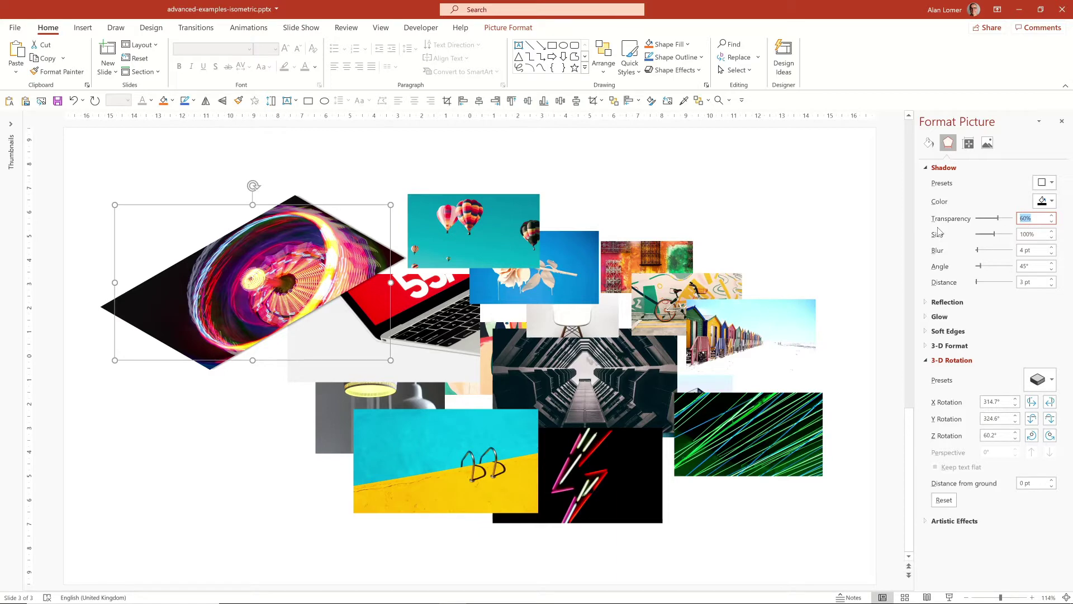
{"action": "type", "text": "75"}
{"action": "key", "text": "Tab"}
{"action": "key", "text": "Tab"}
{"action": "key", "text": "Tab"}
{"action": "key", "text": "Tab"}
{"action": "type", "text": "10"}
{"action": "key", "text": "Tab"}
{"action": "key", "text": "Tab"}
{"action": "key", "text": "Tab"}
{"action": "key", "text": "Tab"}
{"action": "type", "text": "0"}
{"action": "key", "text": "Tab"}
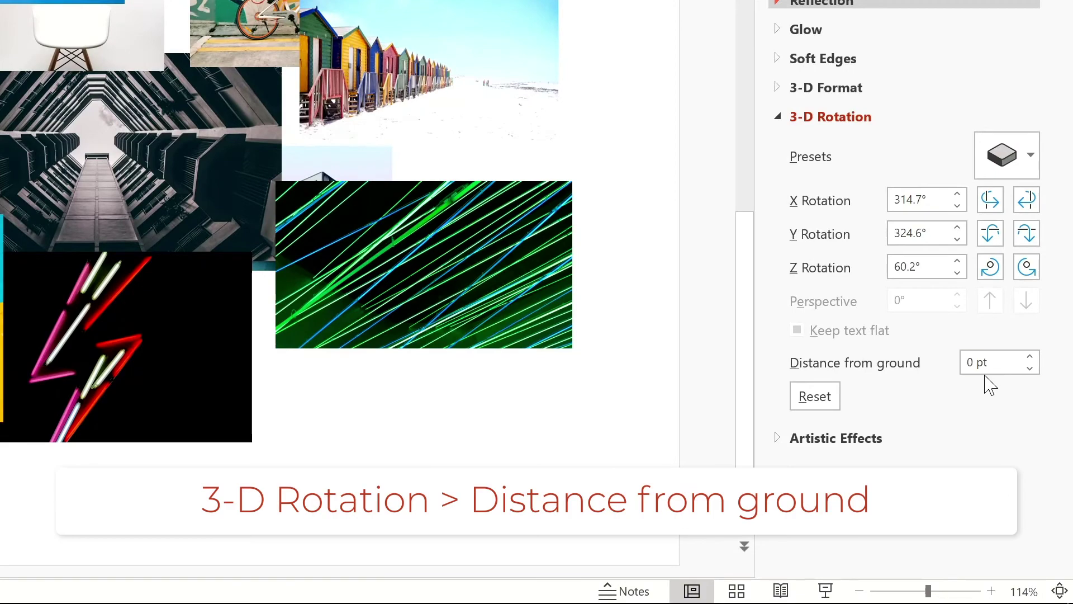
Set the photo's 3-D rotation distance from ground to 5 pt.
{"action": "left_click", "coordinate": [987, 364]}
{"action": "left_click_drag", "start_coordinate": [986, 363], "coordinate": [951, 376]}
{"action": "type", "text": "5"}
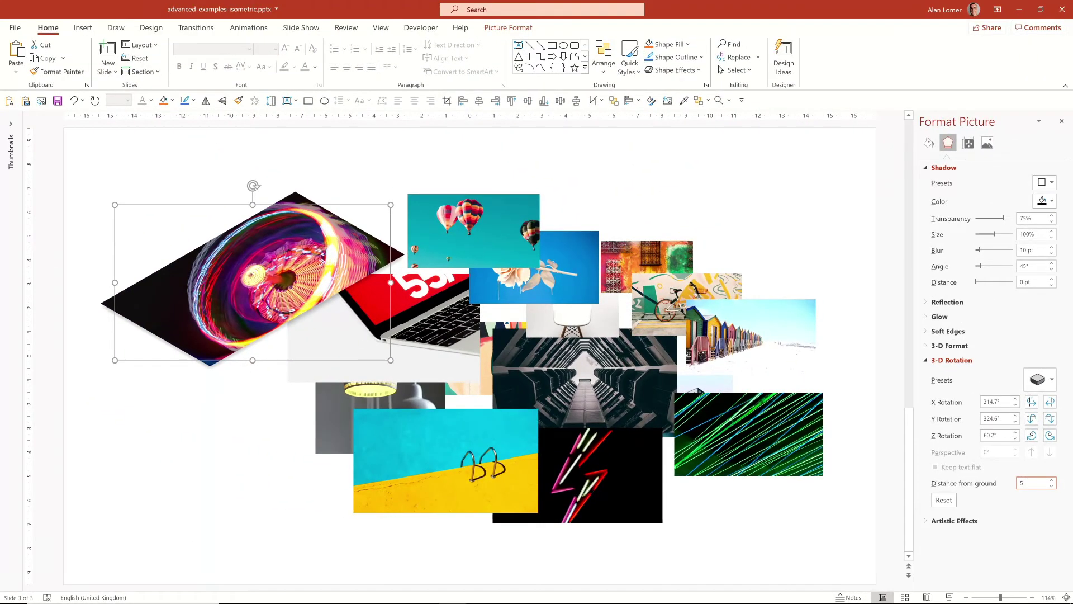
{"action": "left_click", "coordinate": [957, 453]}
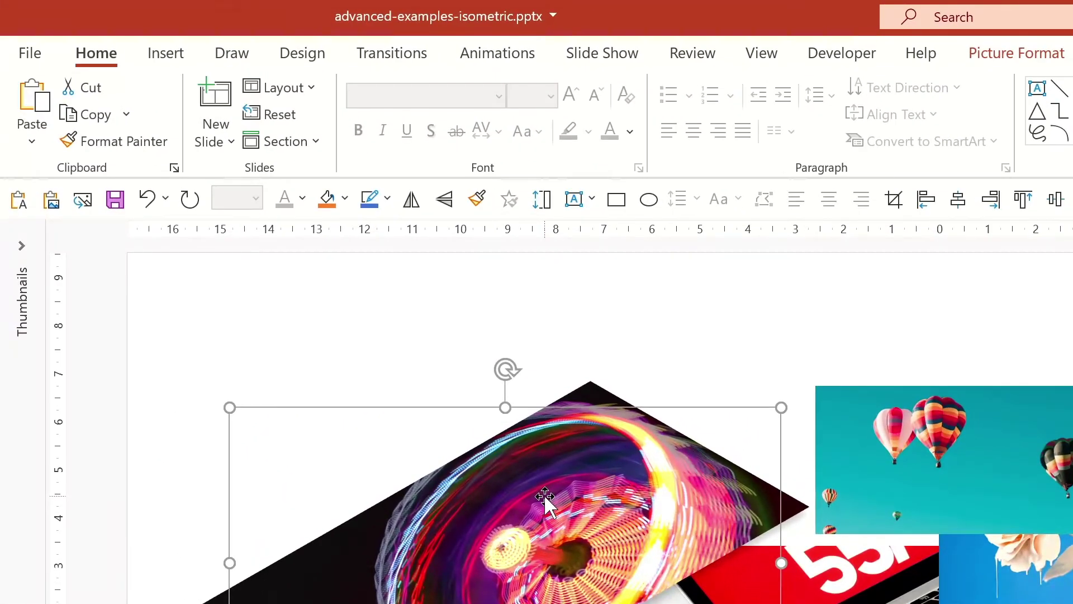
Use Format Painter to copy the swirling-lights photo's tilt and shadow onto the balloon and flower photos.
{"action": "left_click", "coordinate": [139, 147]}
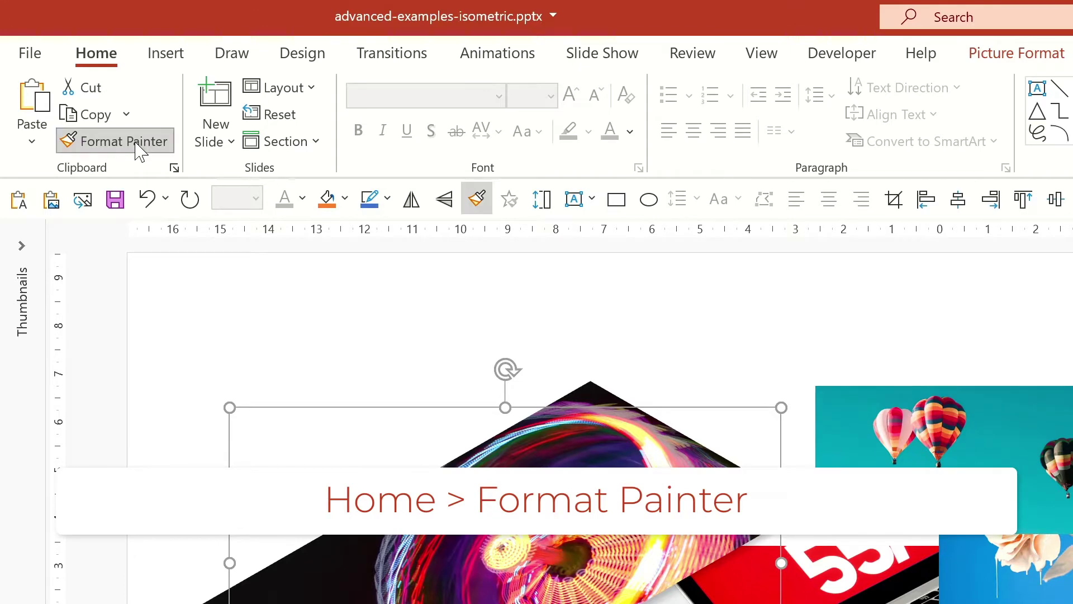
{"action": "left_click", "coordinate": [924, 449]}
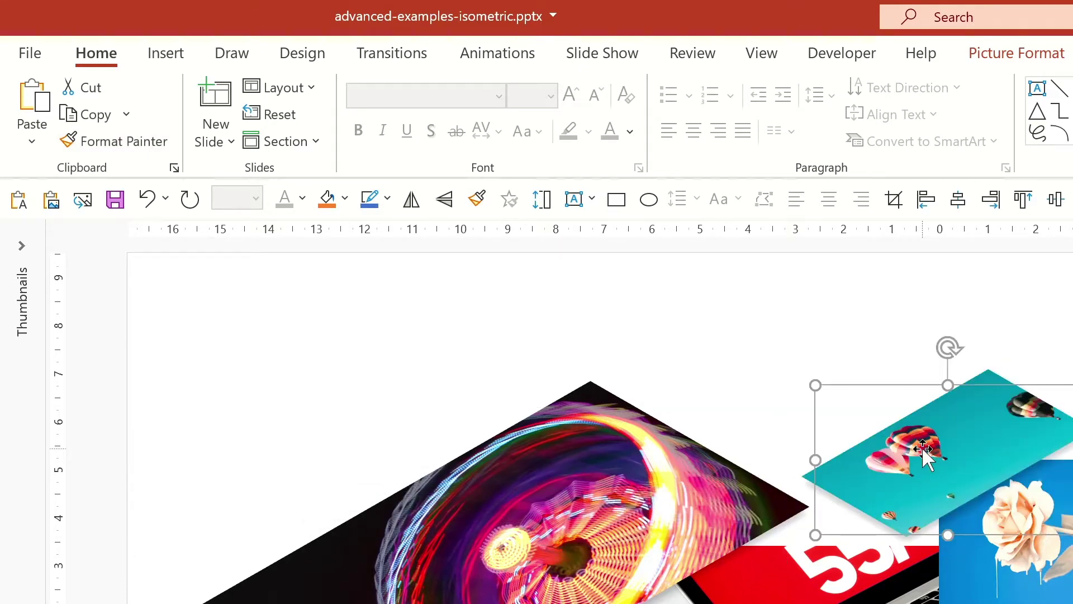
{"action": "left_click", "coordinate": [146, 149]}
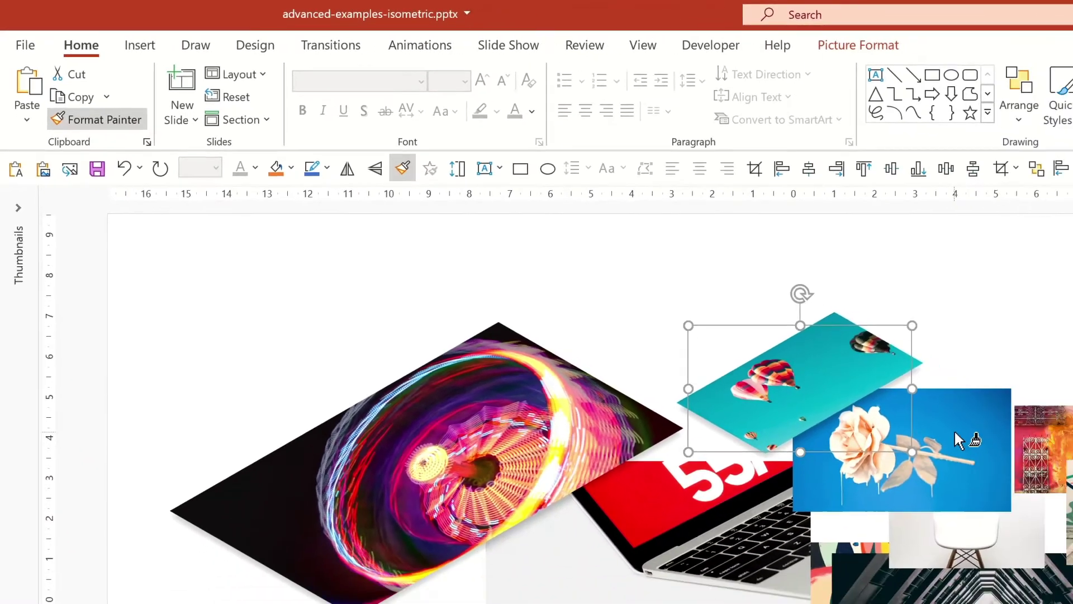
{"action": "left_click", "coordinate": [1034, 520]}
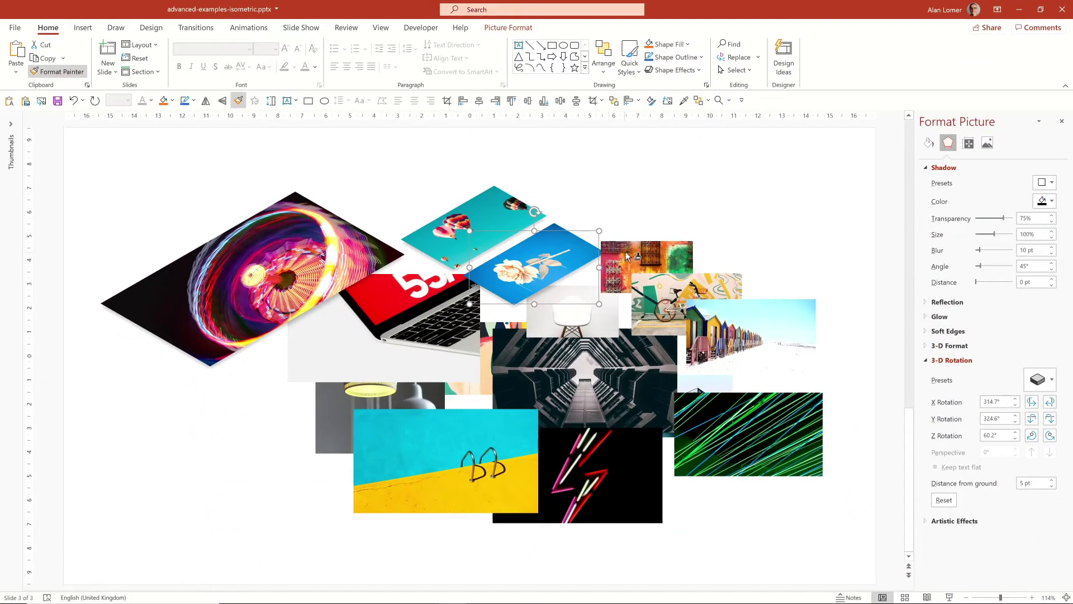
{"action": "key", "text": "Escape"}
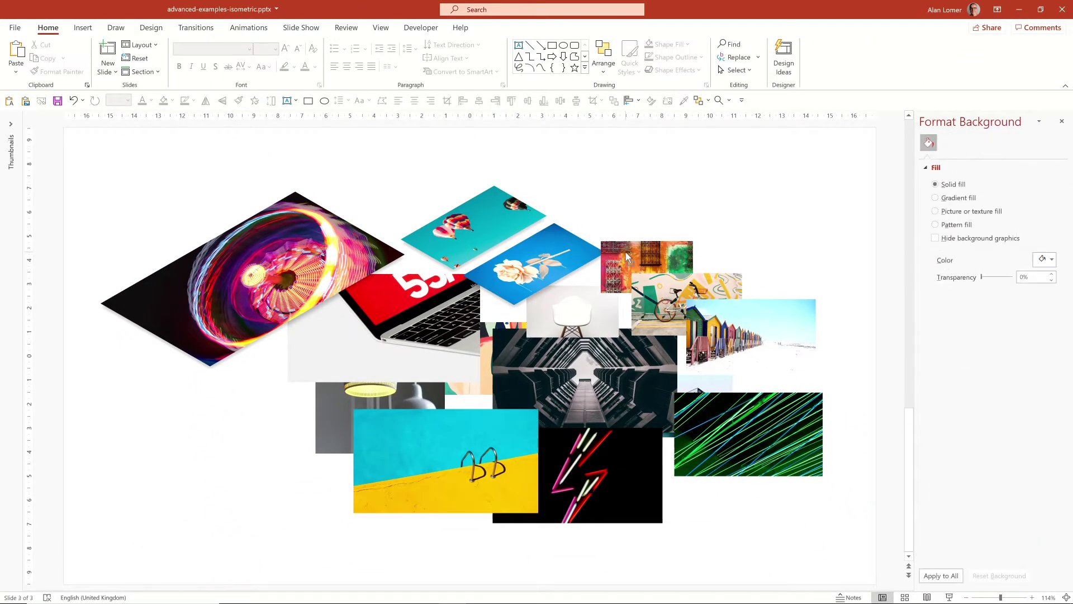
Undo the painted formats, then paste the swirling-lights photo's formatting onto all photos at once.
{"action": "key", "text": "ctrl+z"}
{"action": "key", "text": "ctrl+z"}
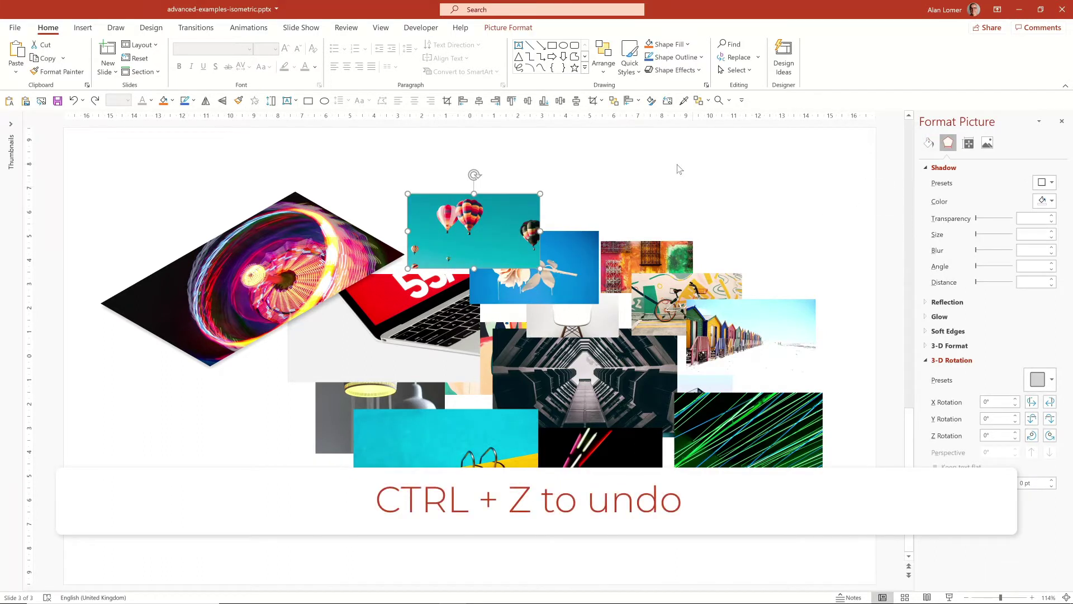
{"action": "left_click", "coordinate": [265, 237]}
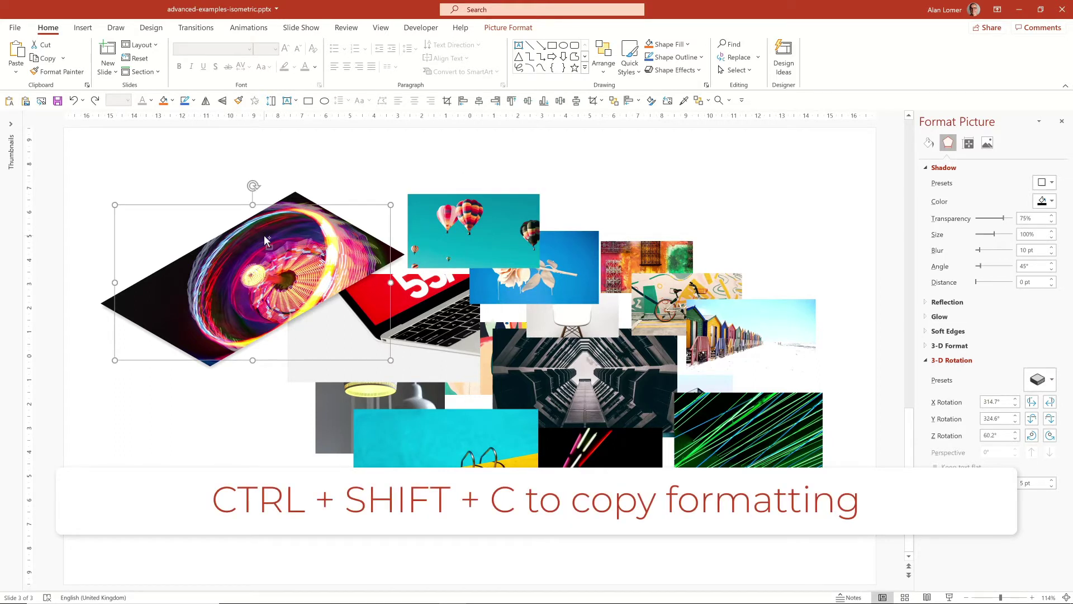
{"action": "left_click_drag", "start_coordinate": [892, 148], "coordinate": [269, 558]}
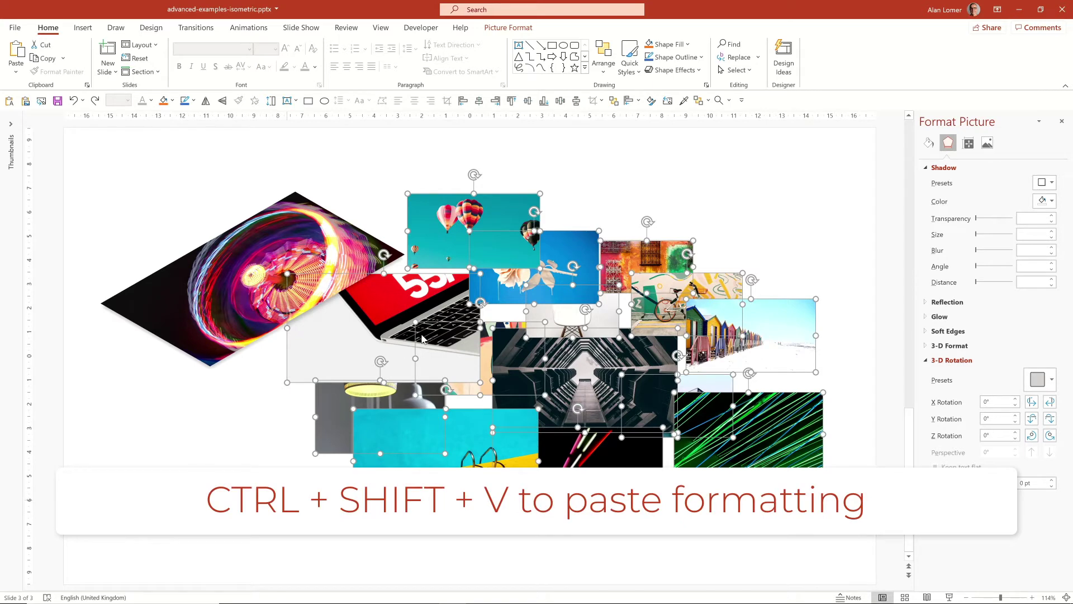
{"action": "key", "text": "ctrl+shift+v"}
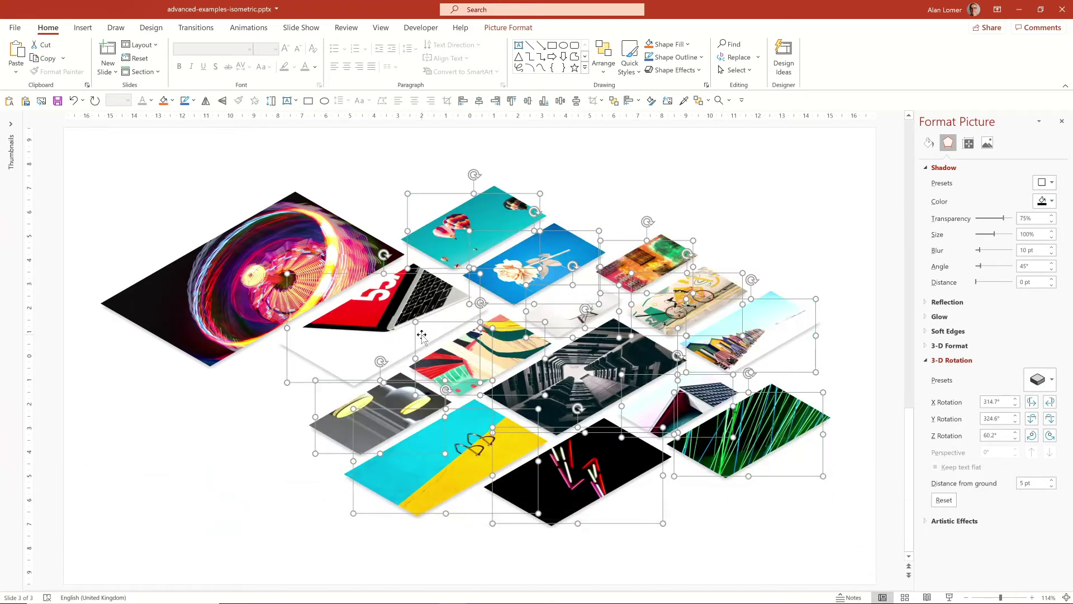
{"action": "key", "text": "Escape"}
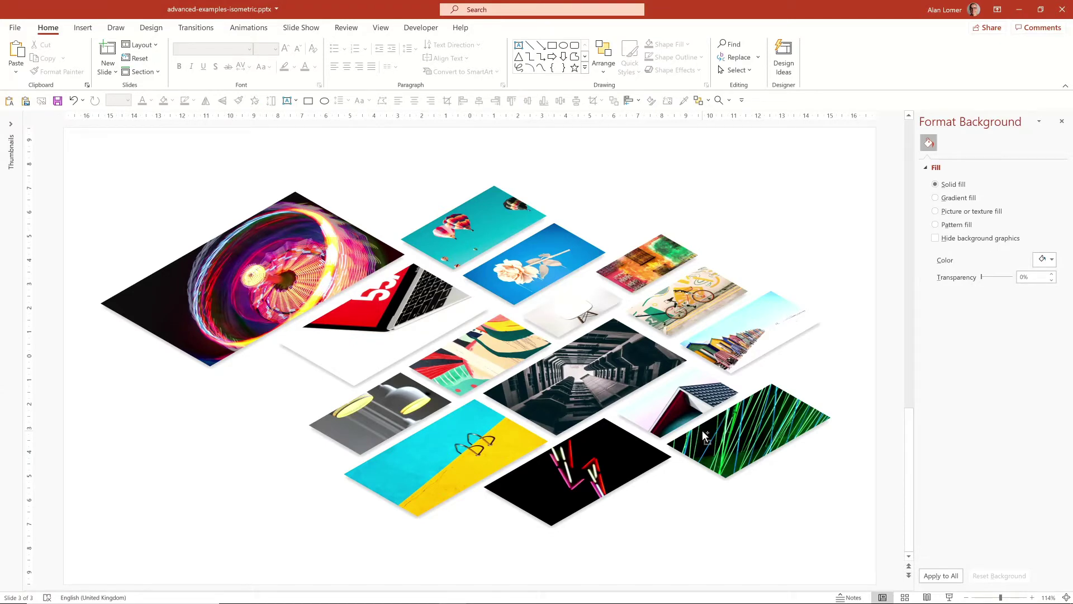
Undo the paste, group the photos, and paint the ferris-wheel picture's isometric formatting onto the group.
{"action": "key", "text": "ctrl+z"}
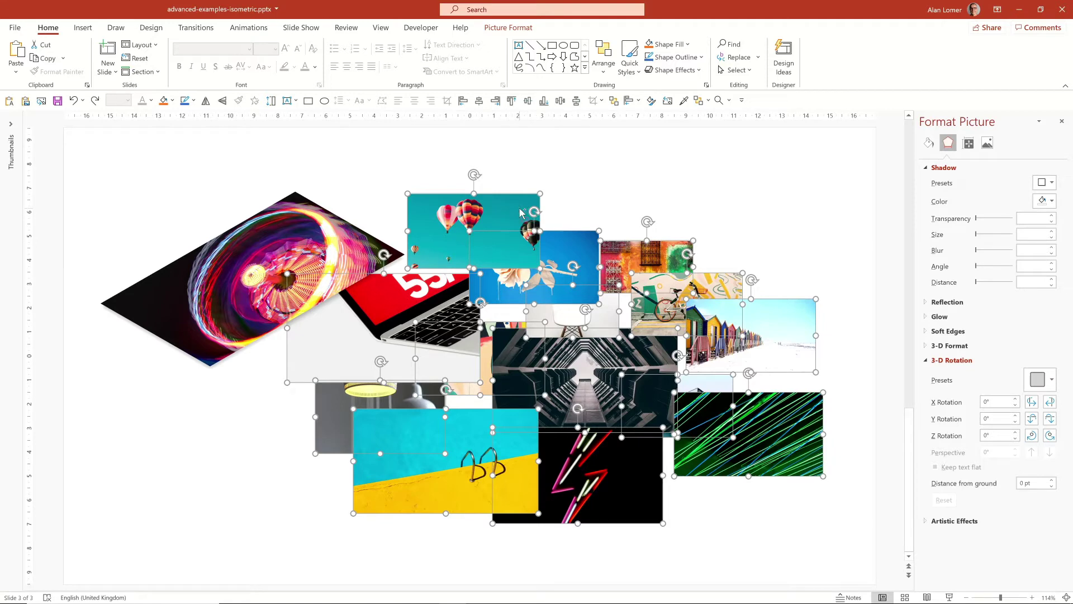
{"action": "key", "text": "ctrl+g"}
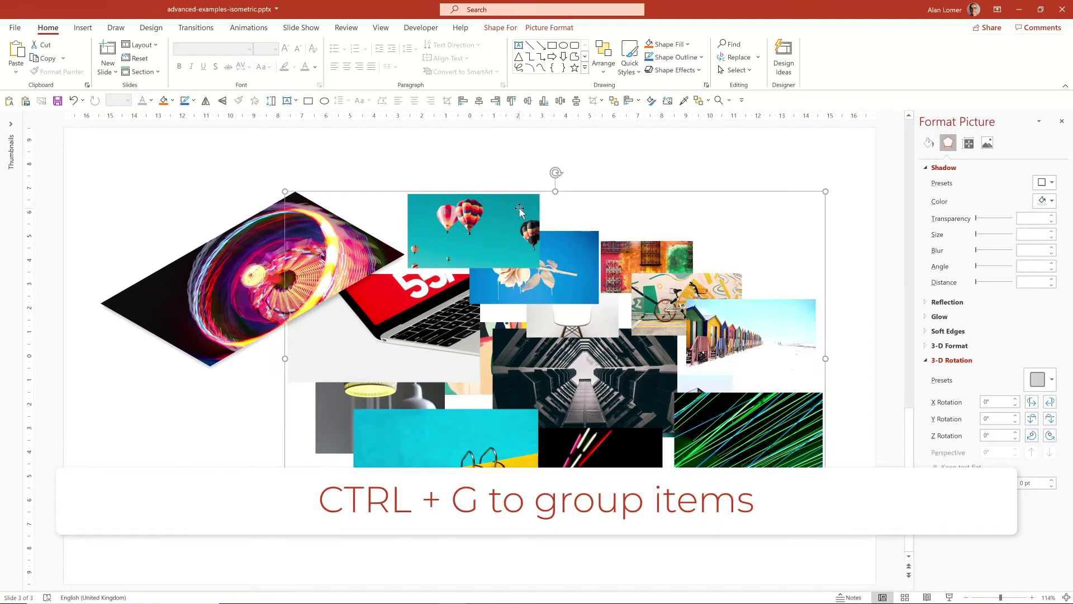
{"action": "left_click", "coordinate": [218, 257]}
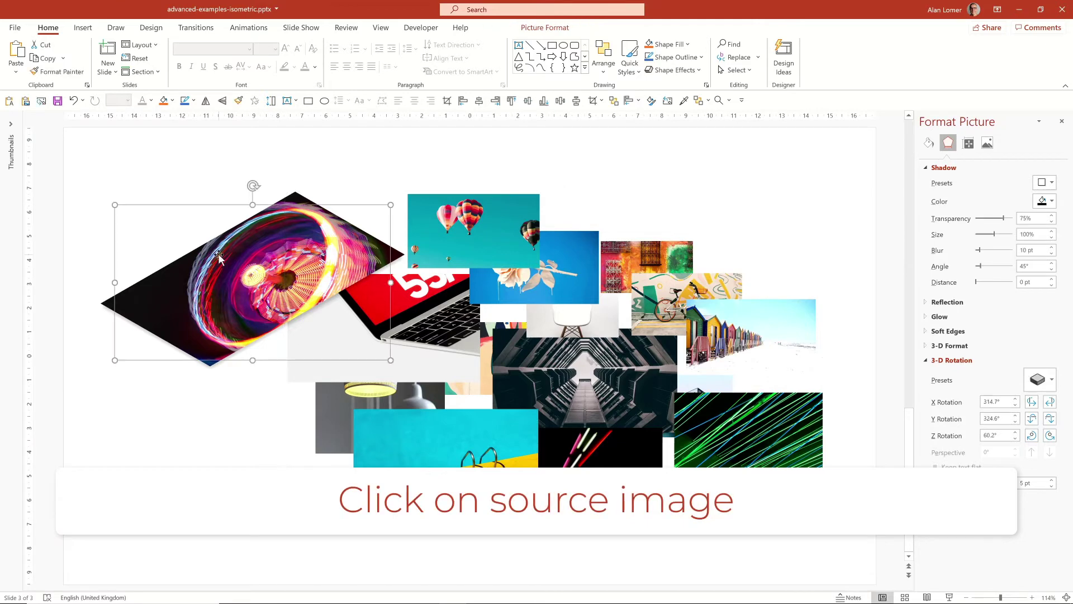
{"action": "left_click", "coordinate": [59, 71]}
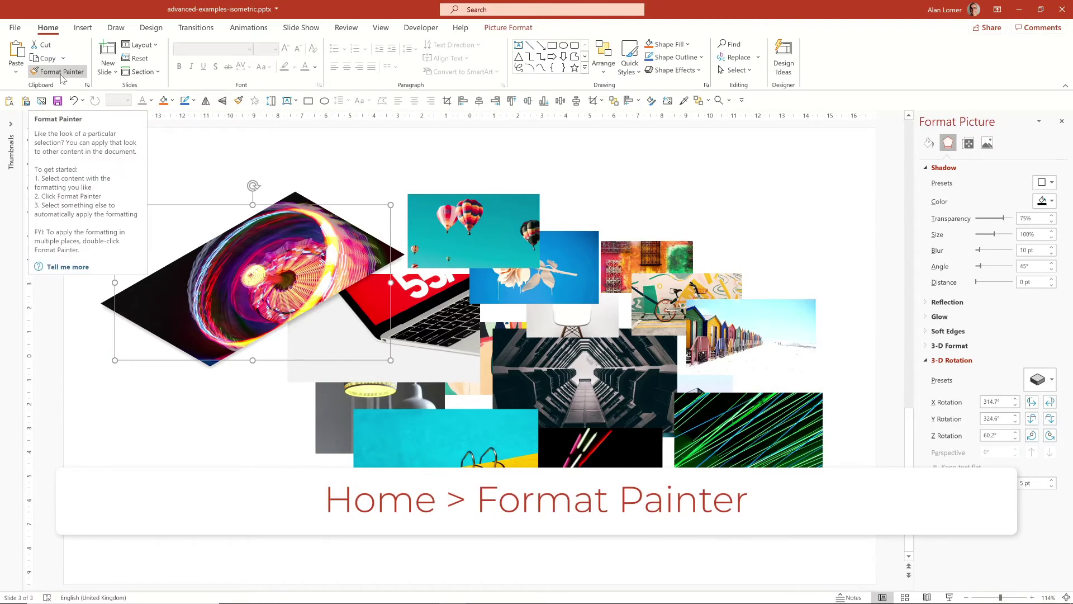
{"action": "left_click", "coordinate": [61, 78]}
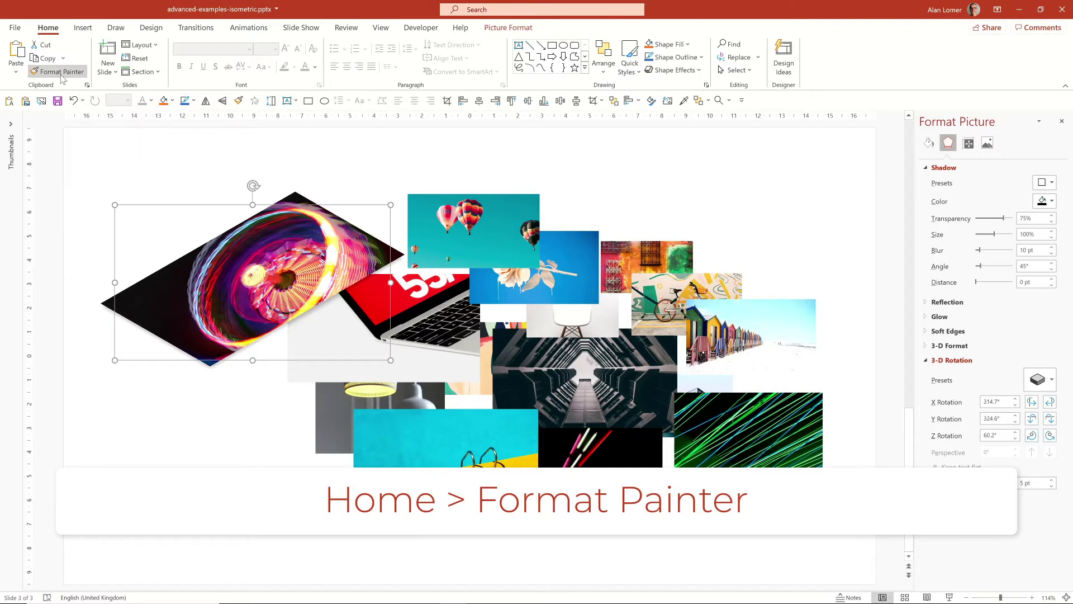
{"action": "left_click", "coordinate": [501, 237]}
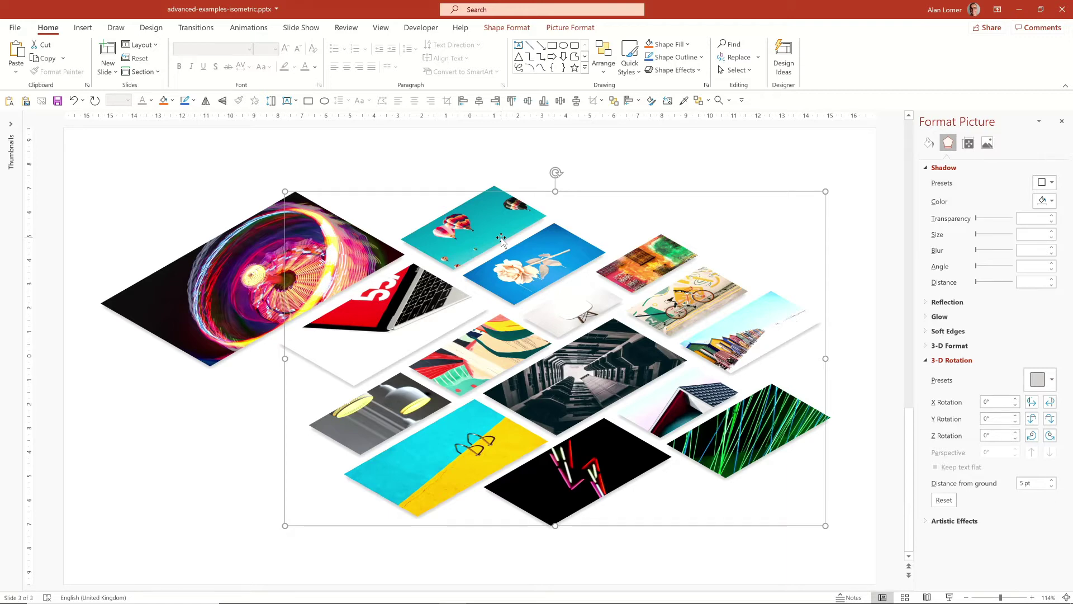
{"action": "key", "text": "Tab"}
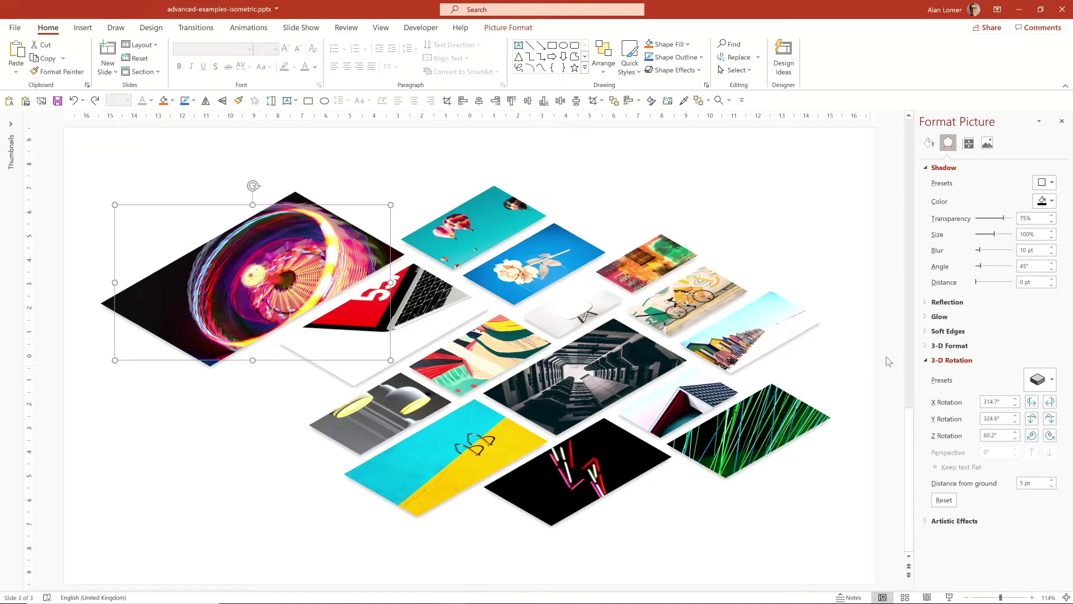
Set a 15 pt 3-D depth on the ferris-wheel and blue-and-yellow pictures.
{"action": "left_click", "coordinate": [926, 345]}
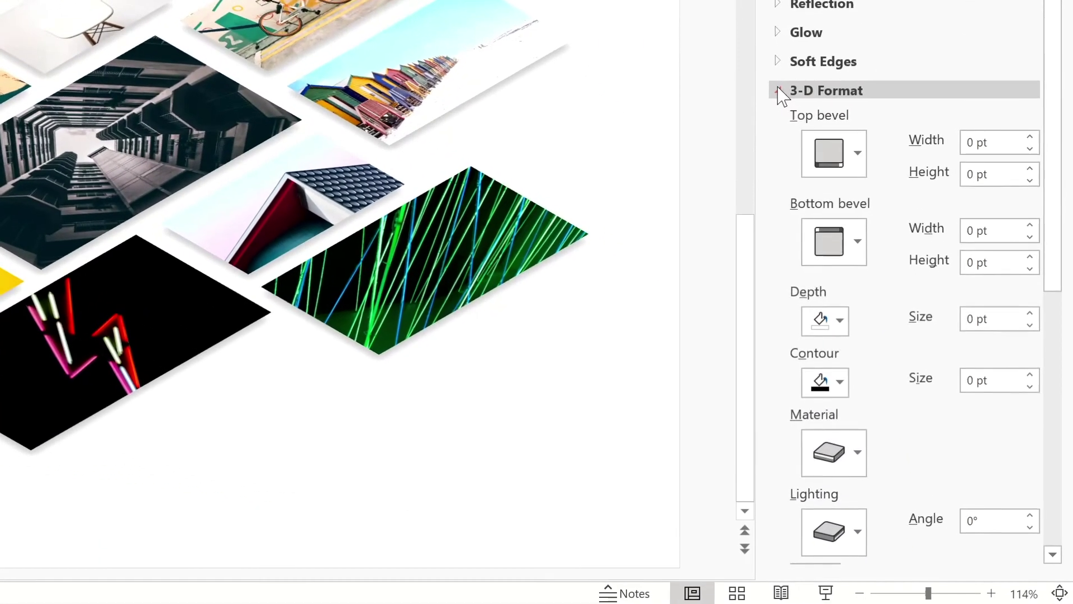
{"action": "scroll", "coordinate": [780, 95], "scroll_direction": "down", "scroll_amount": 2}
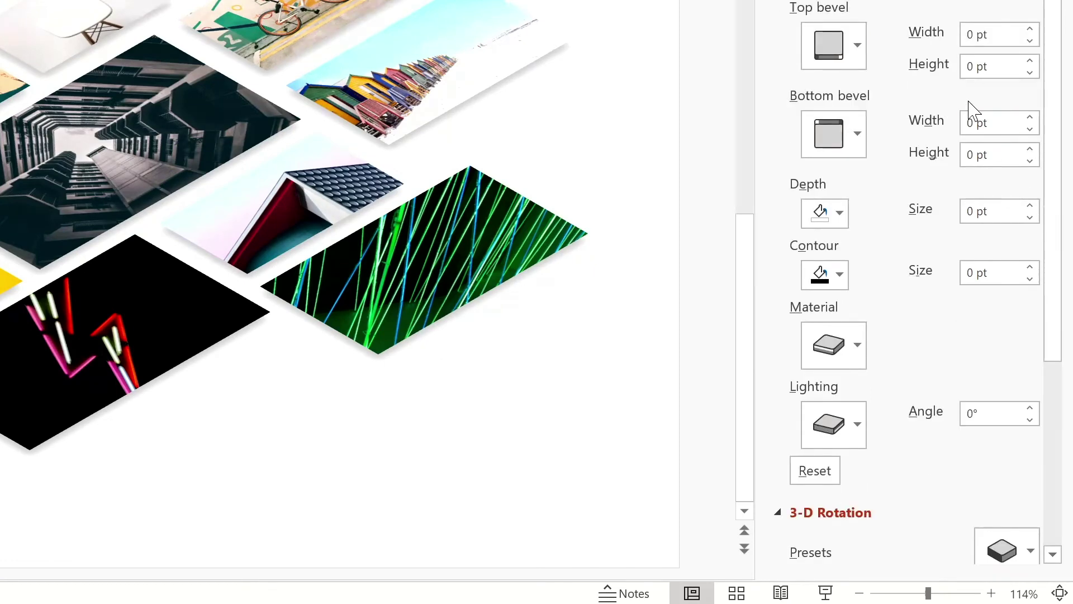
{"action": "left_click", "coordinate": [984, 211]}
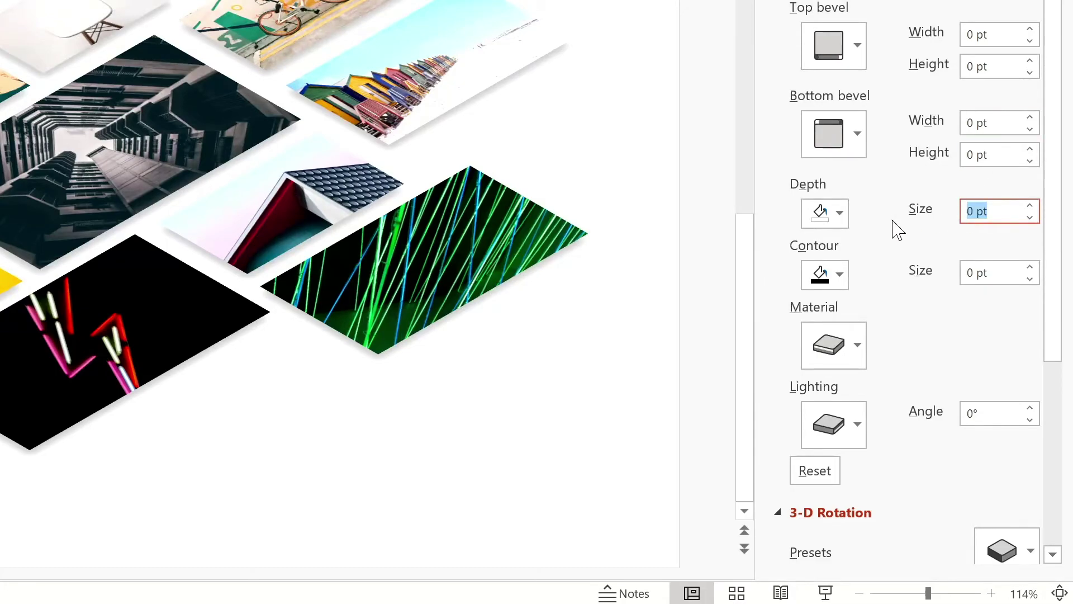
{"action": "type", "text": "15"}
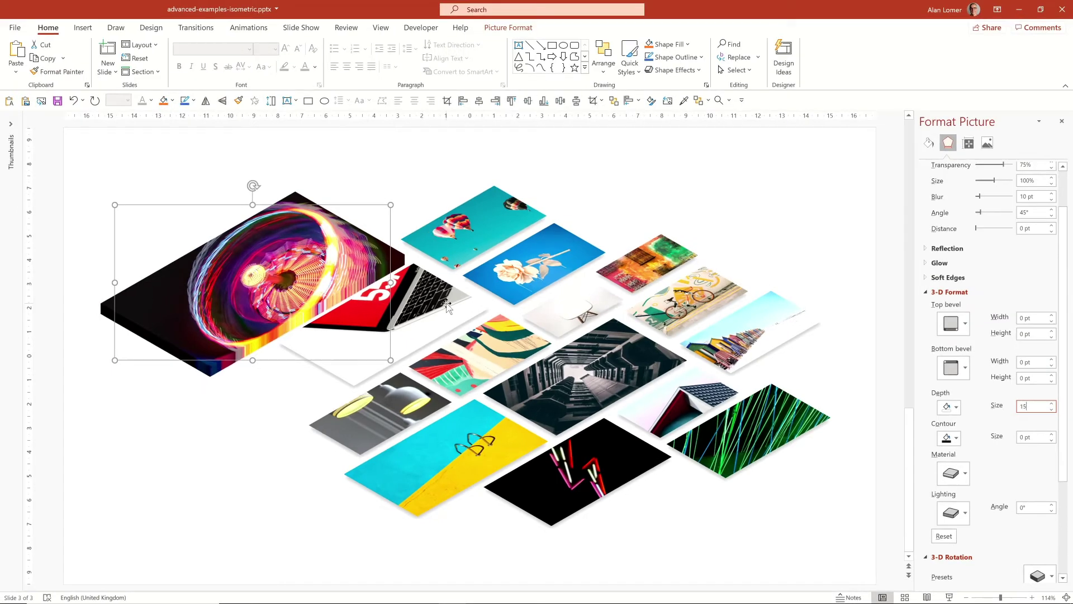
{"action": "left_click", "coordinate": [447, 306]}
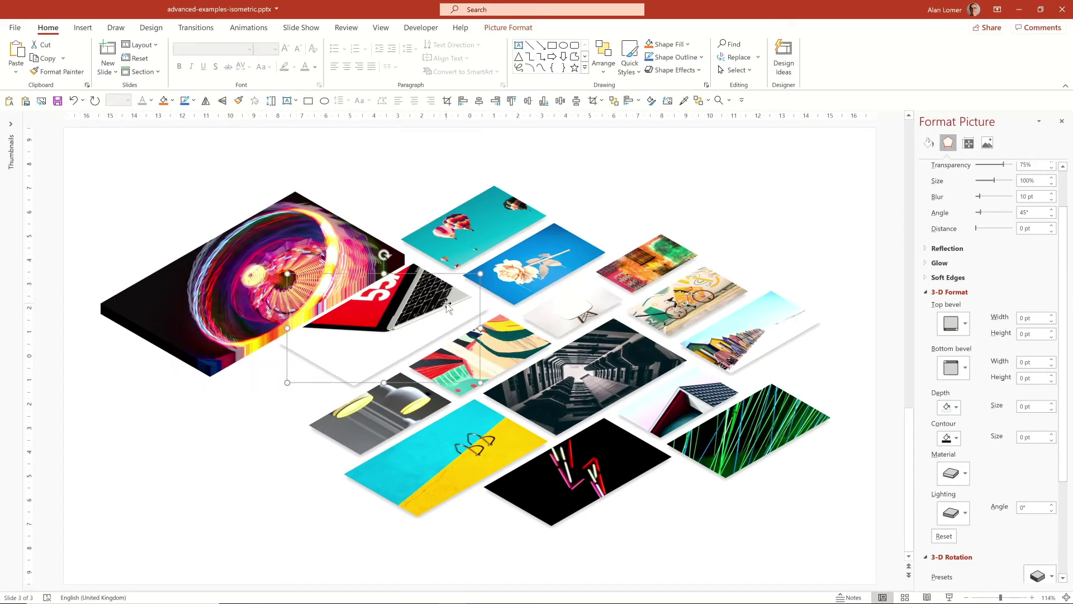
{"action": "left_click", "coordinate": [454, 442]}
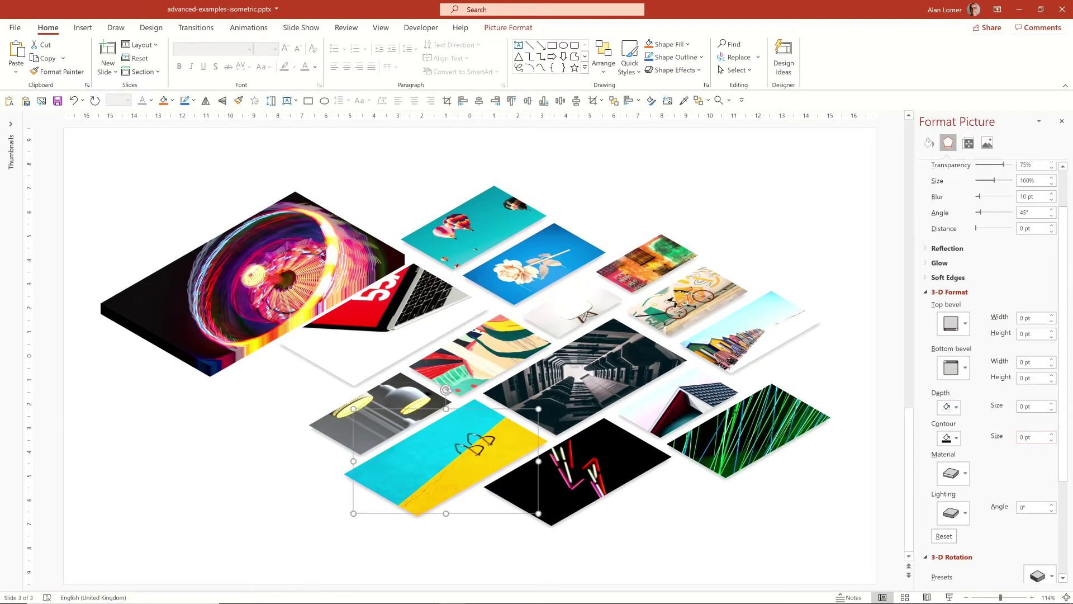
{"action": "left_click", "coordinate": [1032, 407]}
{"action": "type", "text": "15"}
{"action": "key", "text": "Return"}
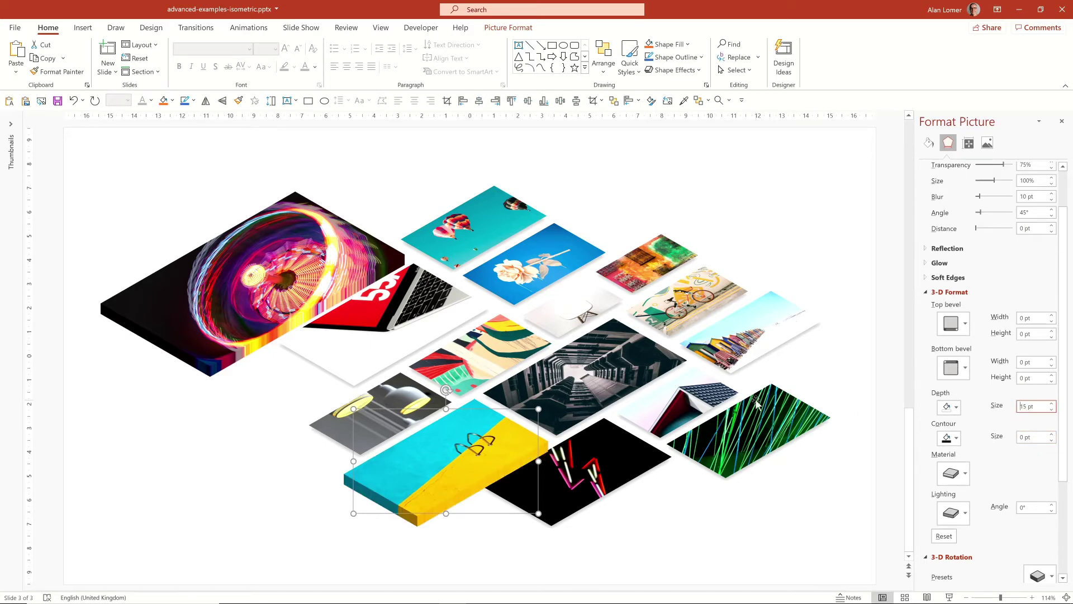
Copy the 3-D depth onto the laptop picture and give the blue-and-yellow picture a Round 3 pt × 3 pt top bevel.
{"action": "left_click", "coordinate": [56, 72]}
{"action": "left_click", "coordinate": [406, 323]}
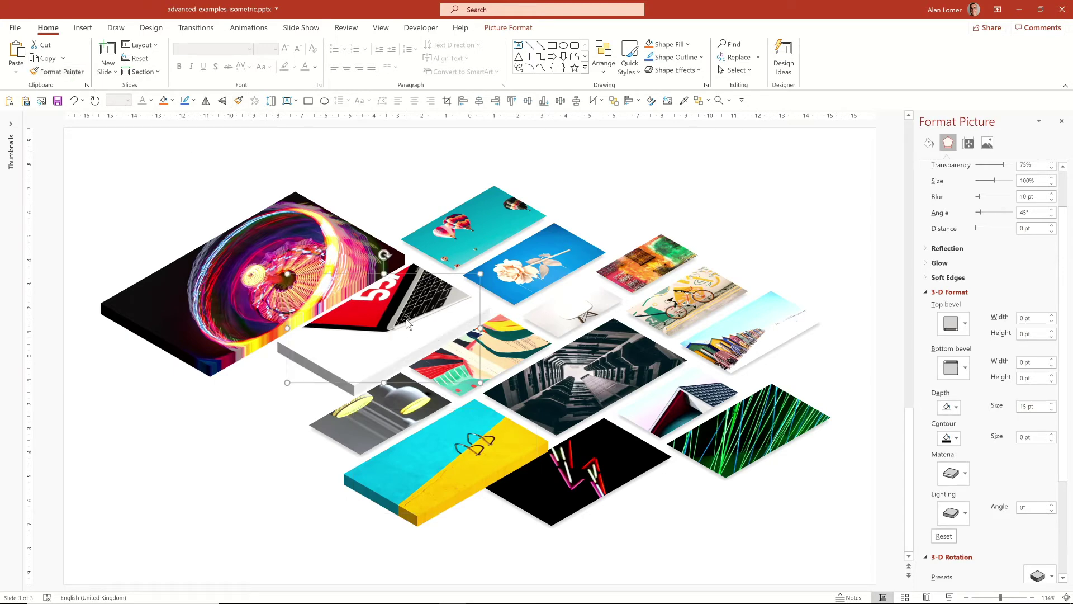
{"action": "left_click", "coordinate": [474, 440]}
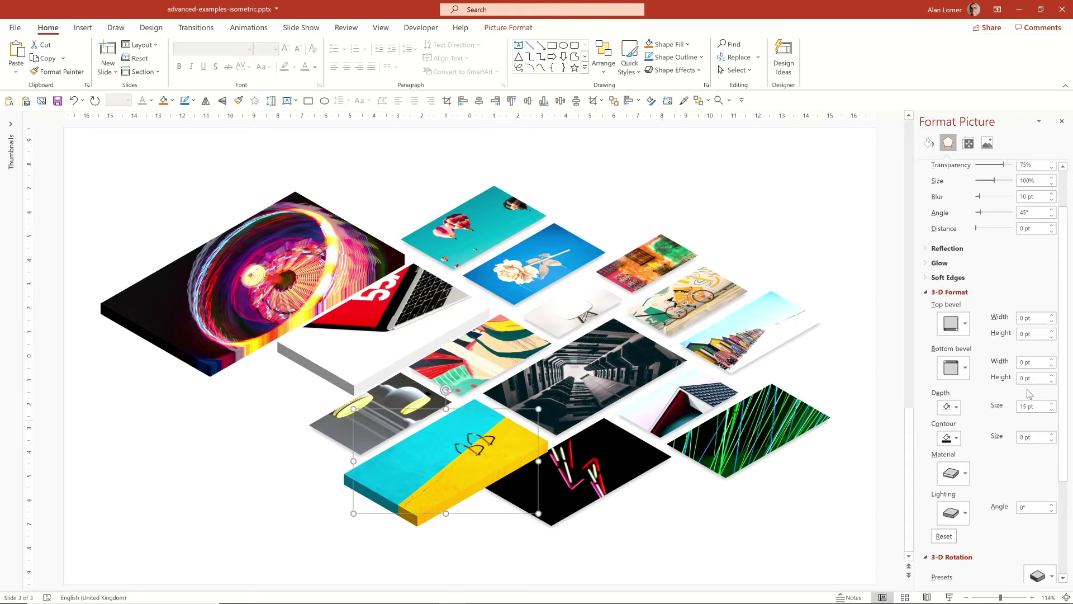
{"action": "left_click", "coordinate": [951, 324]}
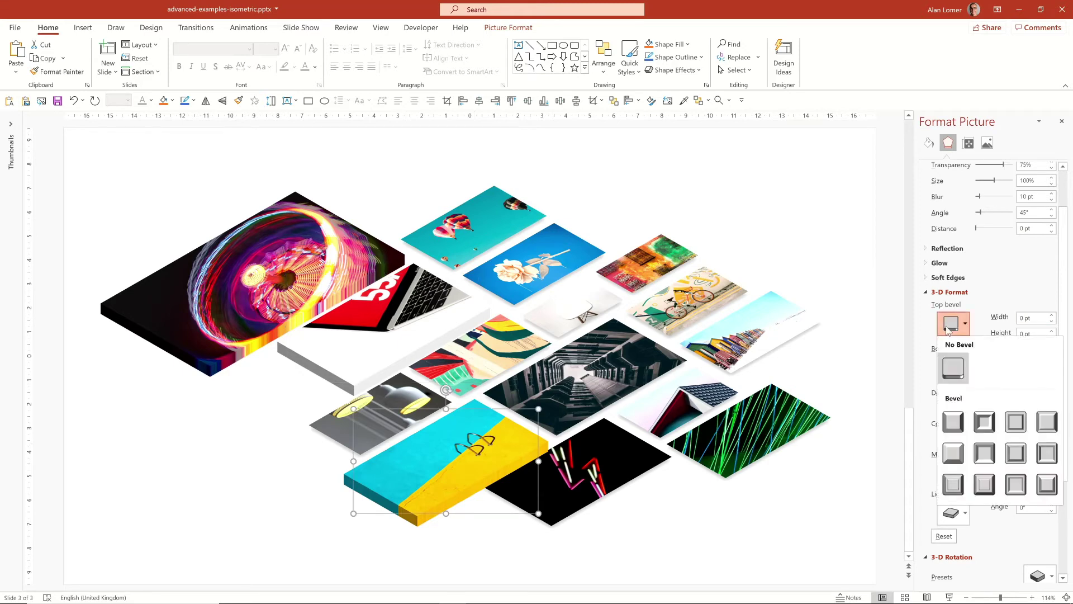
{"action": "left_click", "coordinate": [953, 422]}
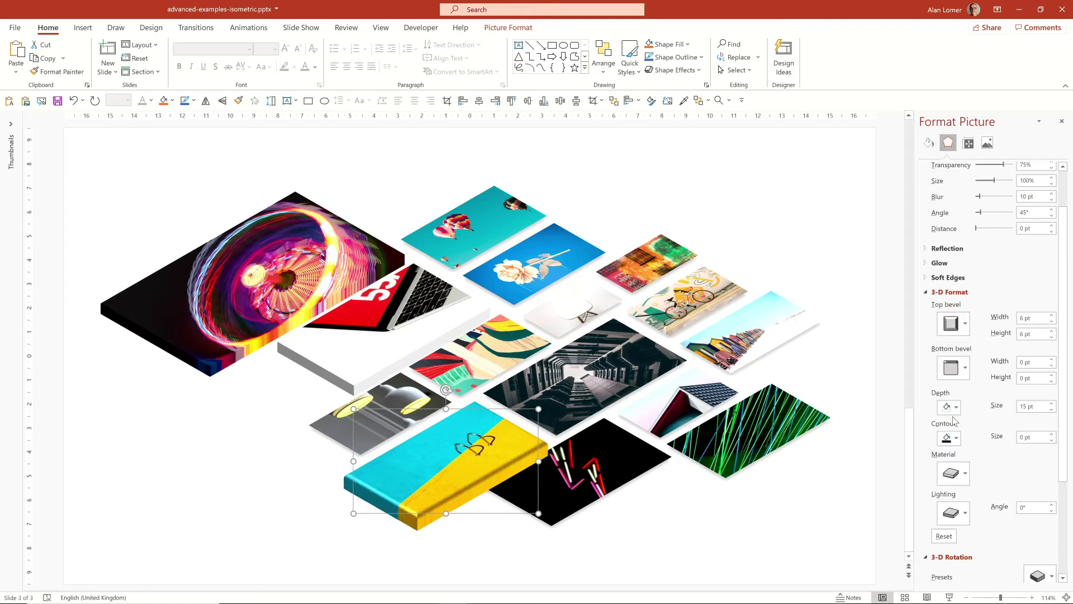
{"action": "left_click_drag", "start_coordinate": [1046, 317], "coordinate": [988, 327]}
{"action": "type", "text": "3"}
{"action": "key", "text": "Tab"}
{"action": "type", "text": "3"}
{"action": "key", "text": "Return"}
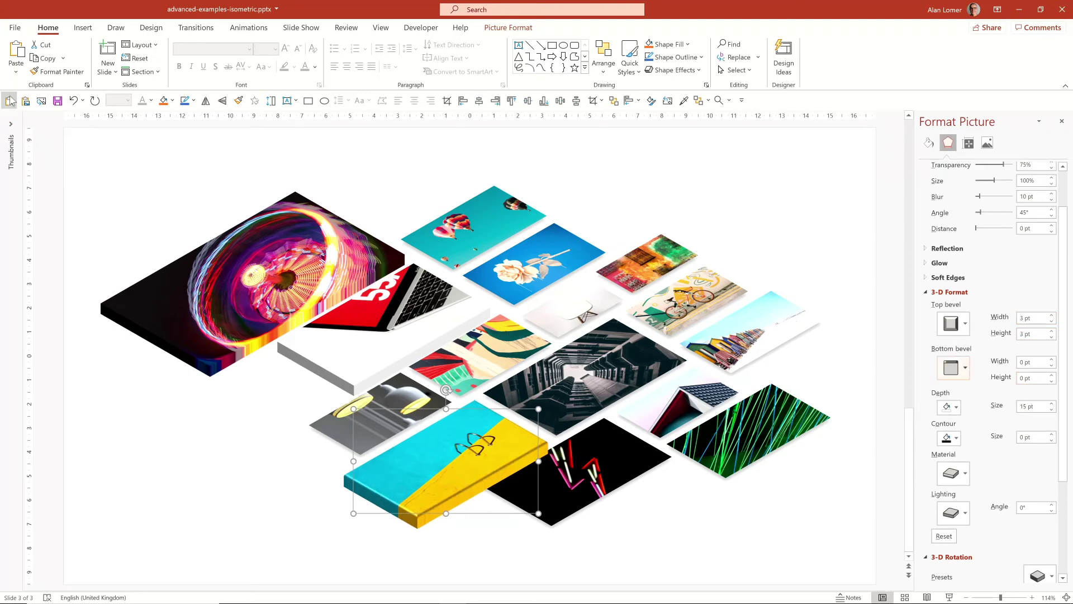
Paint the beveled 3-D slab formatting onto the fourteen other photos, from ferris-wheel to bulbs.
{"action": "left_click", "coordinate": [58, 71]}
{"action": "left_click", "coordinate": [282, 246]}
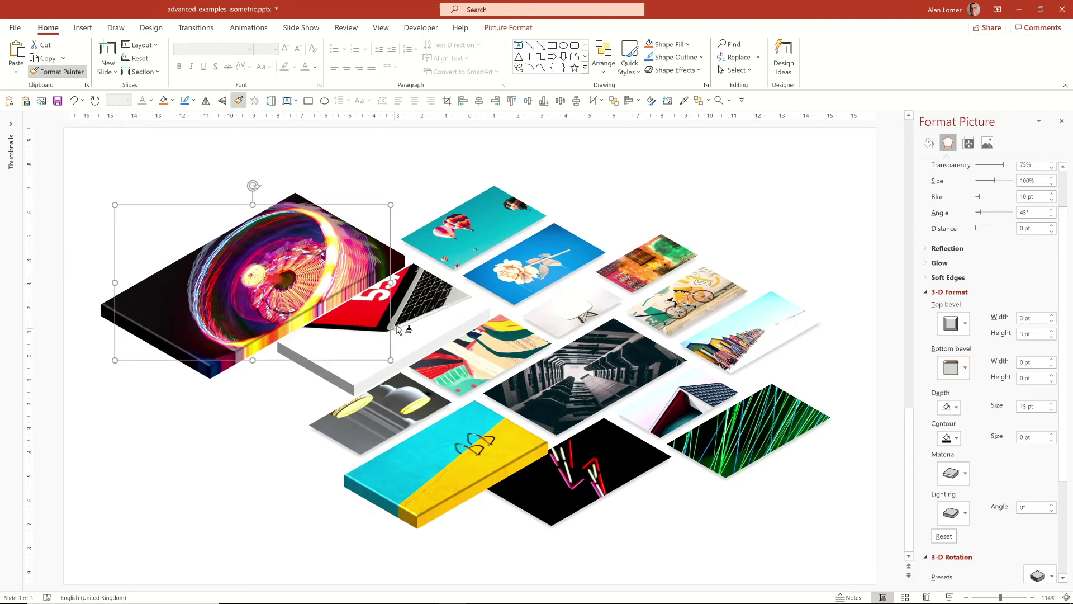
{"action": "left_click", "coordinate": [419, 308]}
{"action": "left_click", "coordinate": [481, 232]}
{"action": "left_click", "coordinate": [565, 250]}
{"action": "left_click", "coordinate": [648, 263]}
{"action": "left_click", "coordinate": [690, 302]}
{"action": "left_click", "coordinate": [748, 329]}
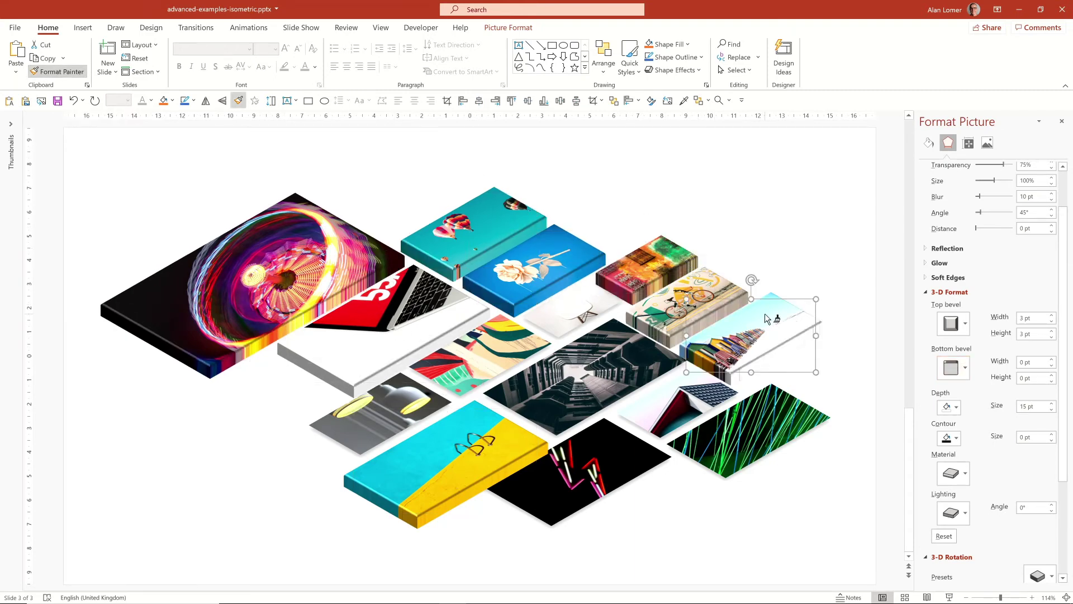
{"action": "left_click", "coordinate": [586, 380]}
{"action": "left_click", "coordinate": [573, 313]}
{"action": "left_click", "coordinate": [481, 357]}
{"action": "left_click", "coordinate": [695, 402]}
{"action": "left_click", "coordinate": [748, 430]}
{"action": "left_click", "coordinate": [572, 459]}
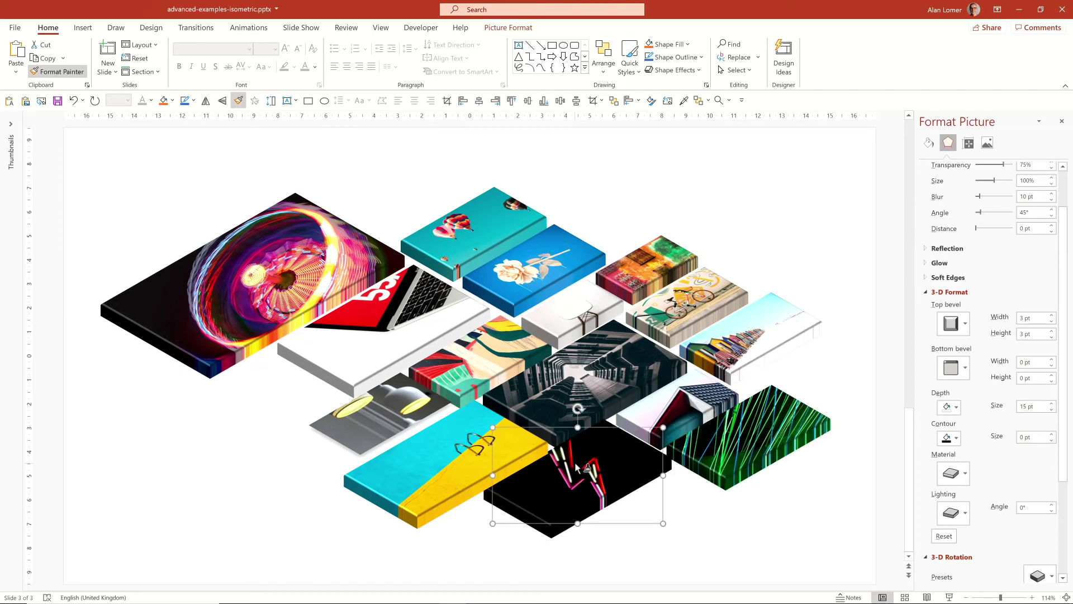
{"action": "left_click", "coordinate": [369, 419]}
{"action": "key", "text": "Escape"}
Nudge the neon, green-lines, roof, tunnel, beach-hut, bike and orange photos slightly apart.
{"action": "left_click", "coordinate": [610, 468]}
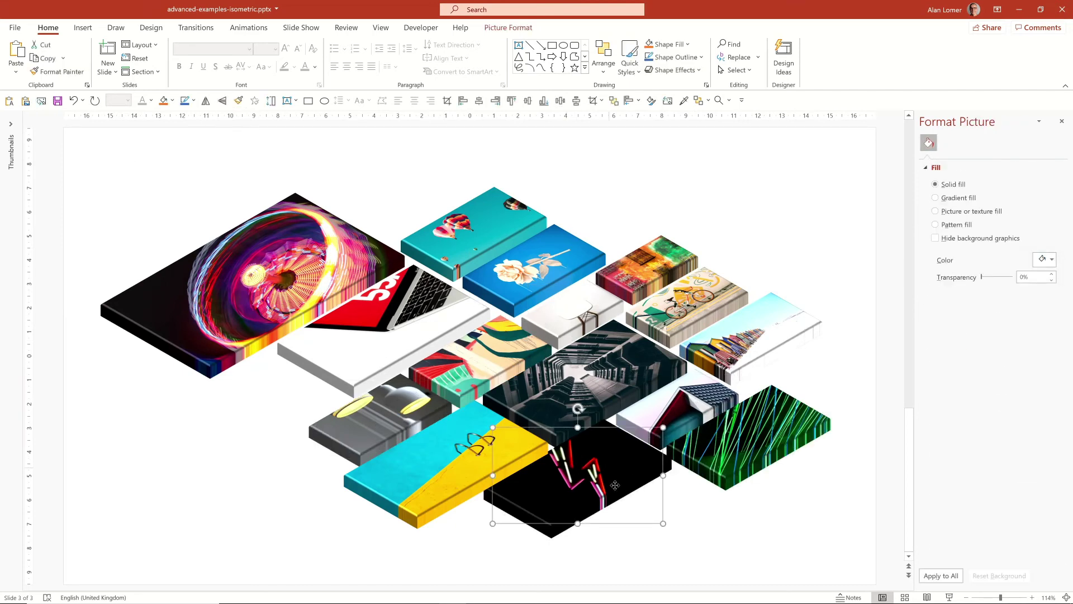
{"action": "left_click_drag", "start_coordinate": [609, 468], "coordinate": [617, 484]}
{"action": "left_click_drag", "start_coordinate": [737, 428], "coordinate": [748, 441]}
{"action": "left_click_drag", "start_coordinate": [689, 399], "coordinate": [690, 406]}
{"action": "left_click_drag", "start_coordinate": [615, 380], "coordinate": [626, 388]}
{"action": "left_click_drag", "start_coordinate": [764, 325], "coordinate": [777, 330]}
{"action": "left_click_drag", "start_coordinate": [713, 300], "coordinate": [734, 297]}
{"action": "left_click_drag", "start_coordinate": [666, 267], "coordinate": [677, 263]}
{"action": "left_click", "coordinate": [723, 214]}
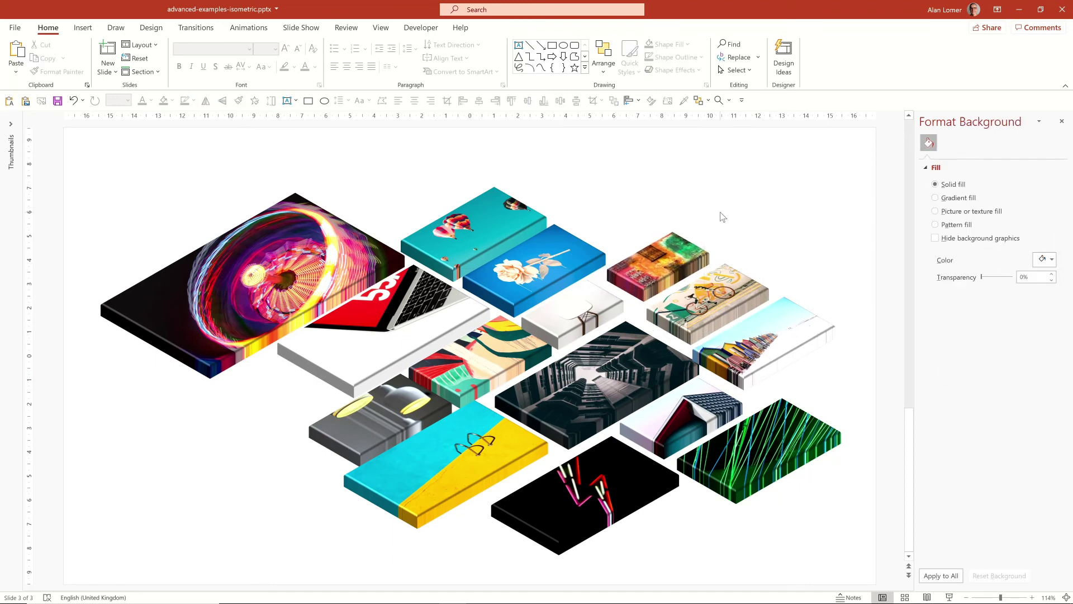